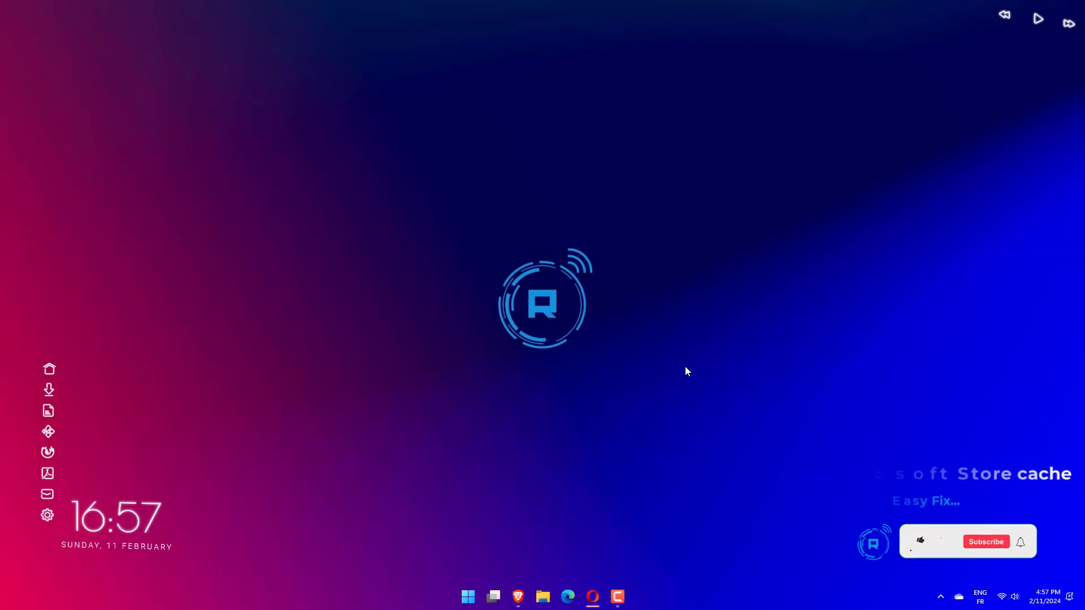
Run wsreset.exe from the Run box to clear the Microsoft Store cache.
key("super+r")
type("wsreset.exe")
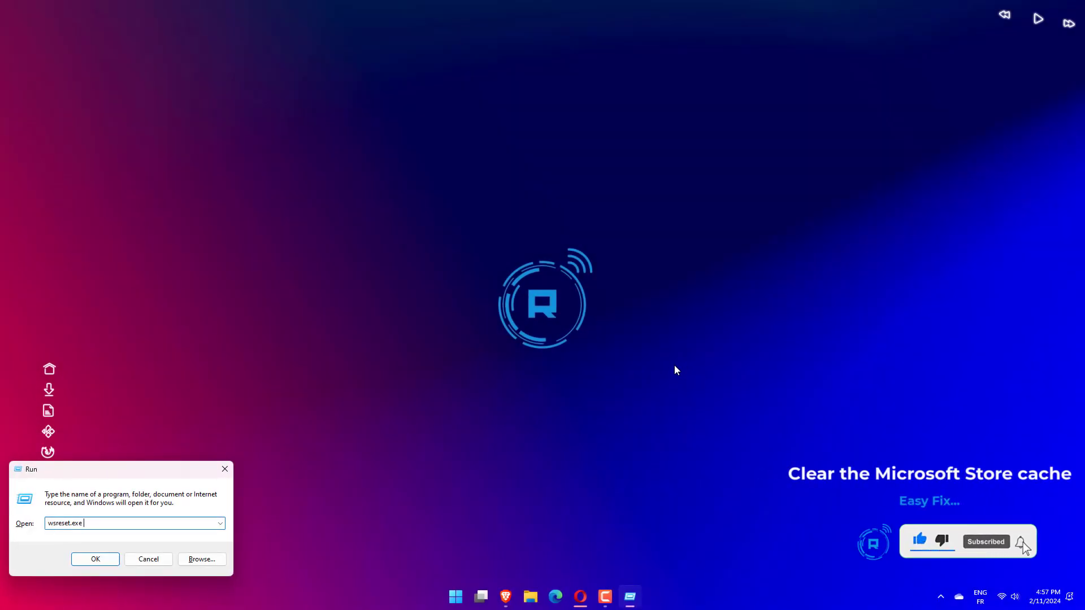
key("Return")
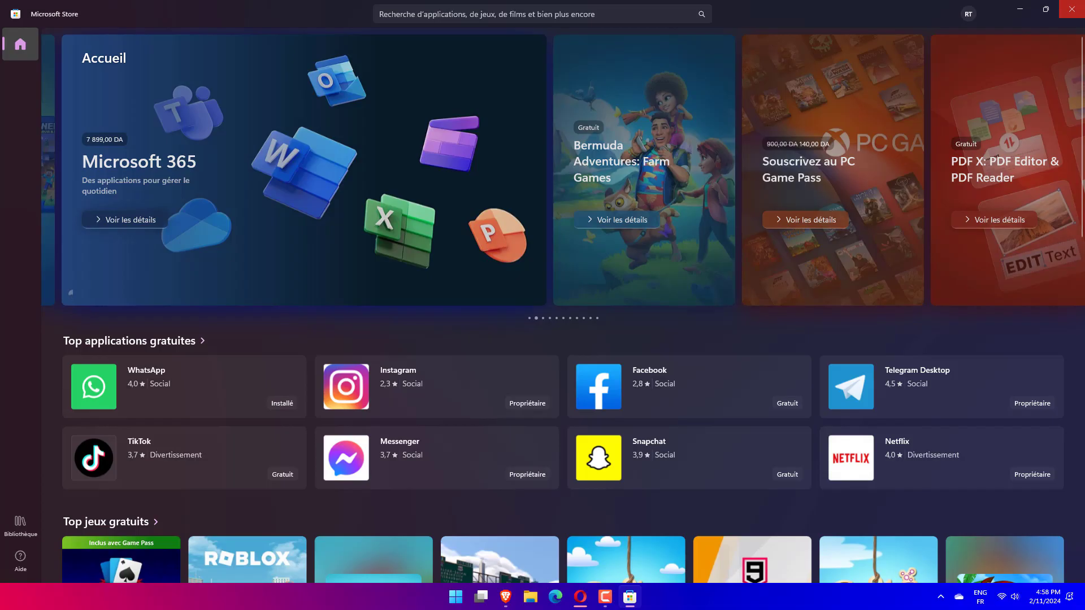
Close the Store and go to Settings > System > Troubleshoot > Other trouble-shooters.
key("alt+F4")
key("super")
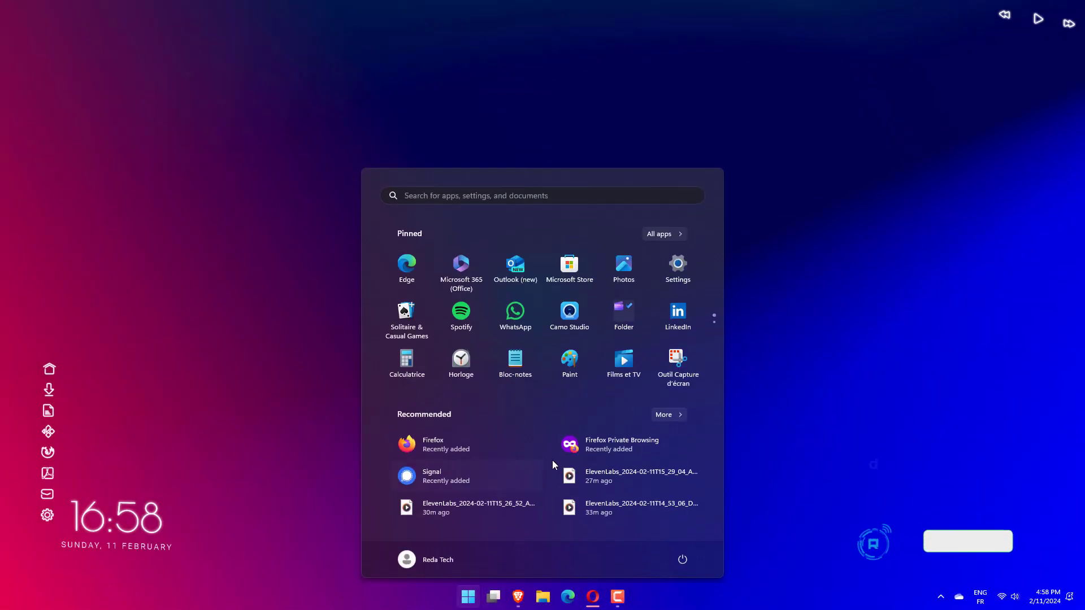
left_click(676, 284)
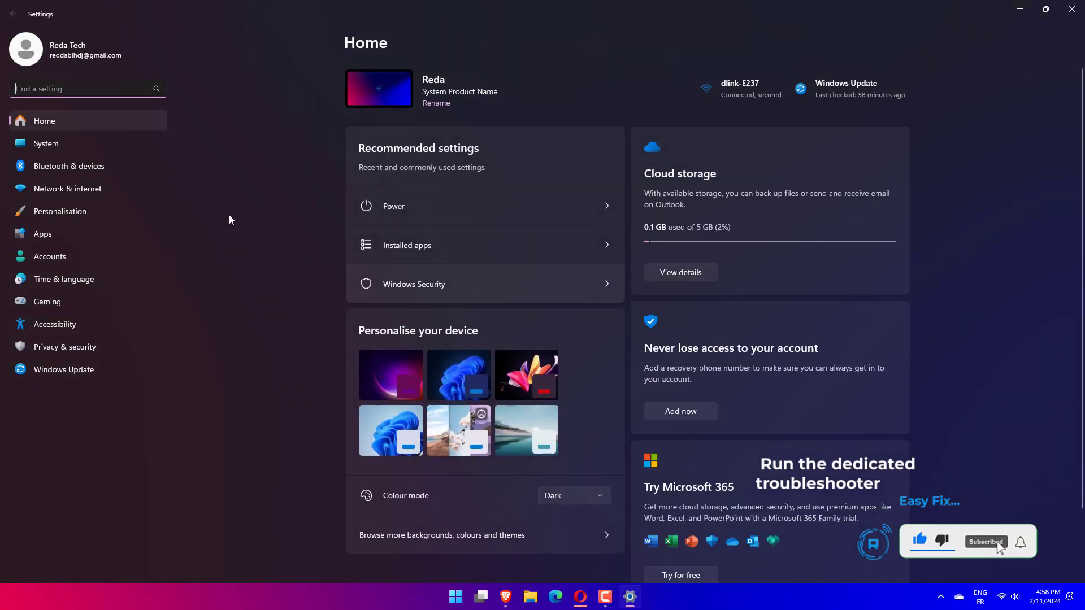
left_click(47, 143)
scroll(535, 272, "down", 5)
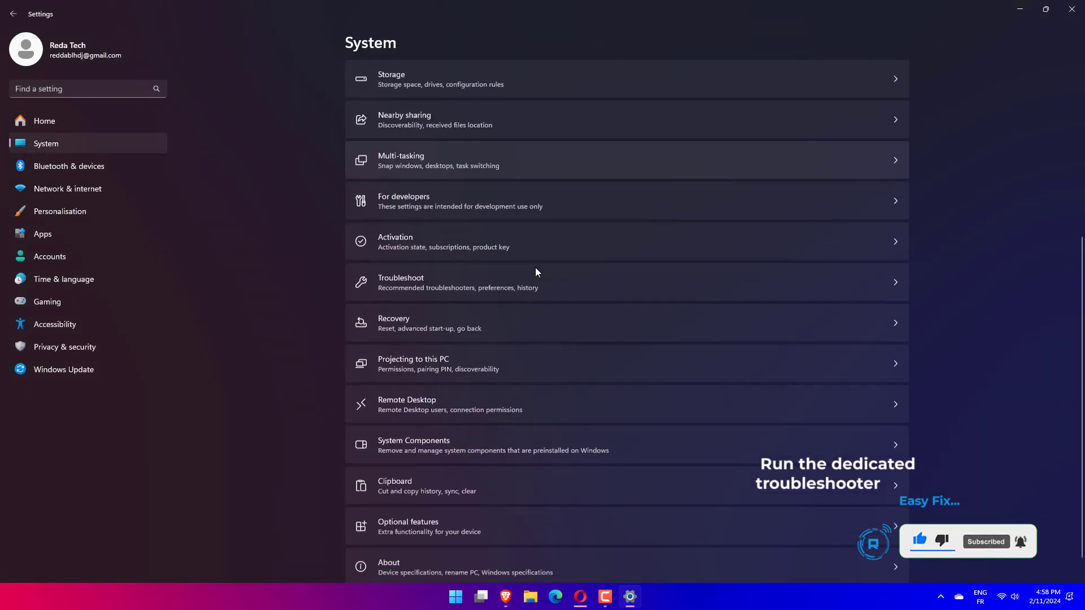
scroll(535, 272, "down", 1)
left_click(567, 274)
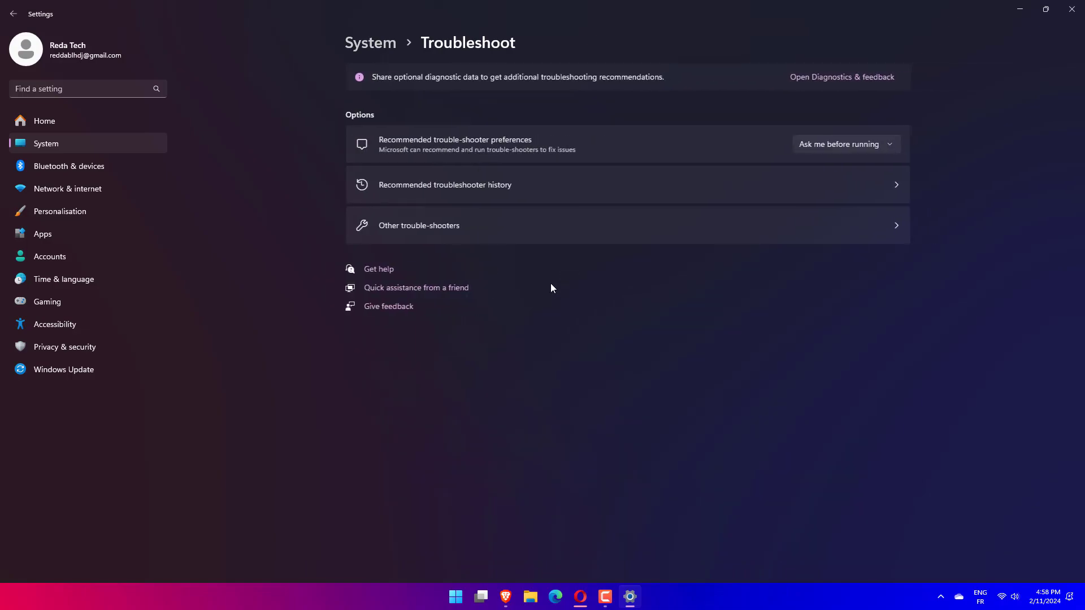
left_click(582, 235)
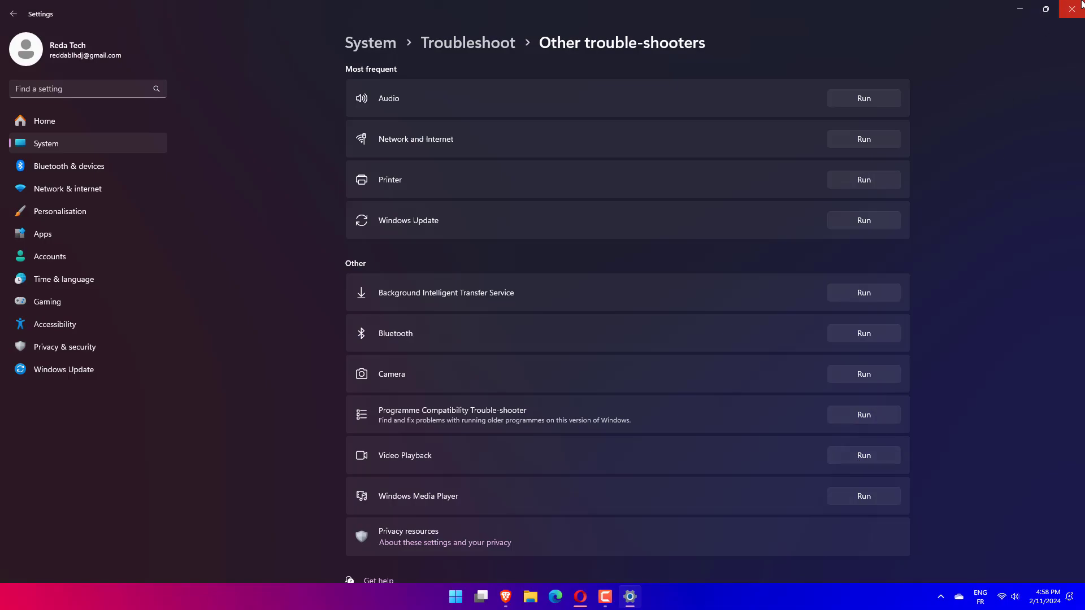
Reopen Settings, check Windows Update for updates, then close Settings.
left_click(1073, 8)
key("super")
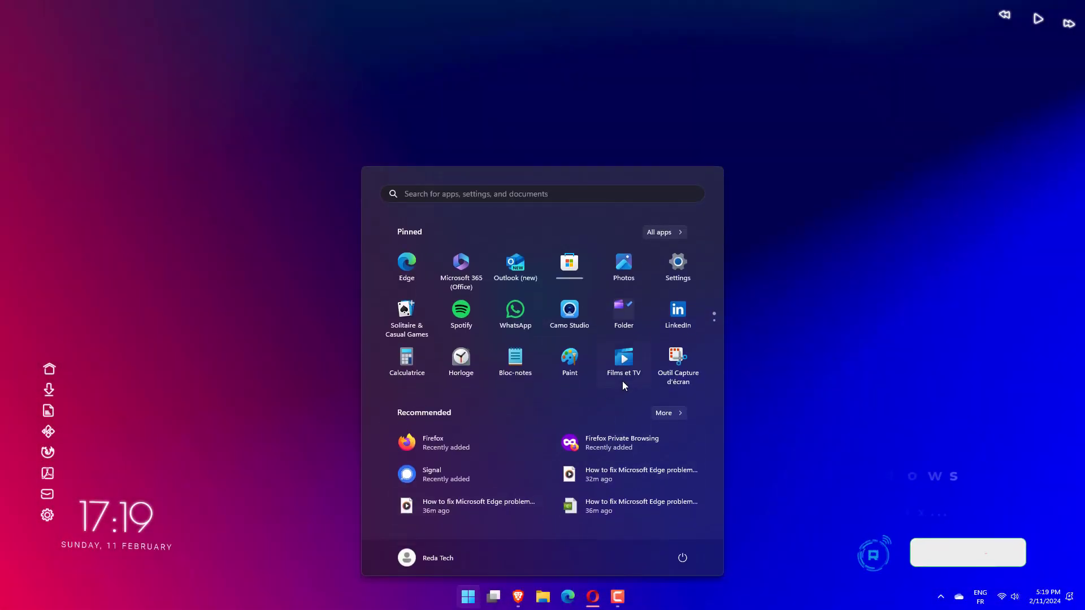
left_click(681, 279)
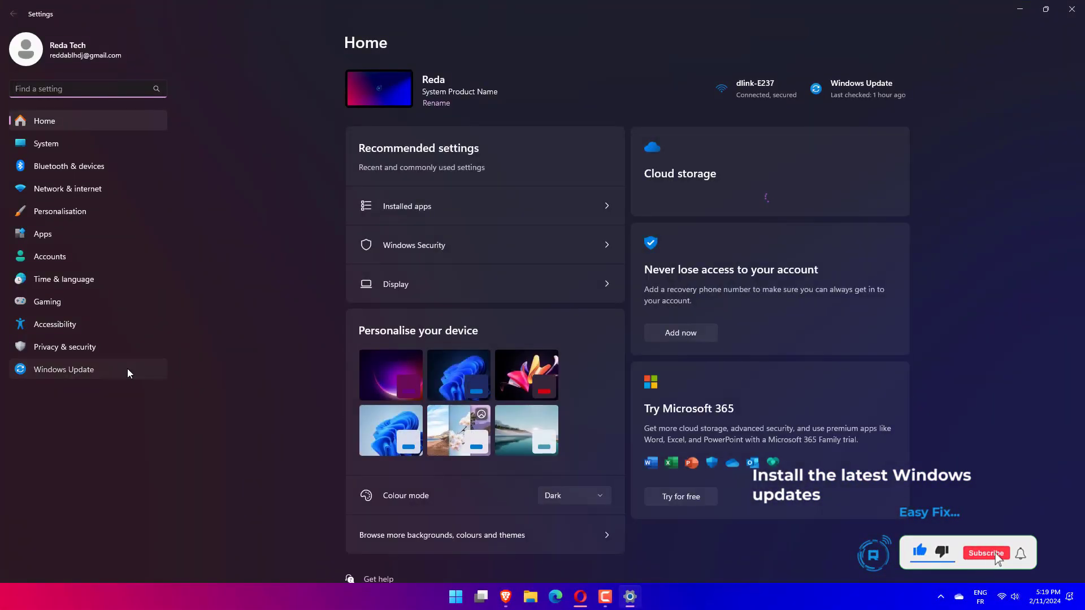
left_click(128, 370)
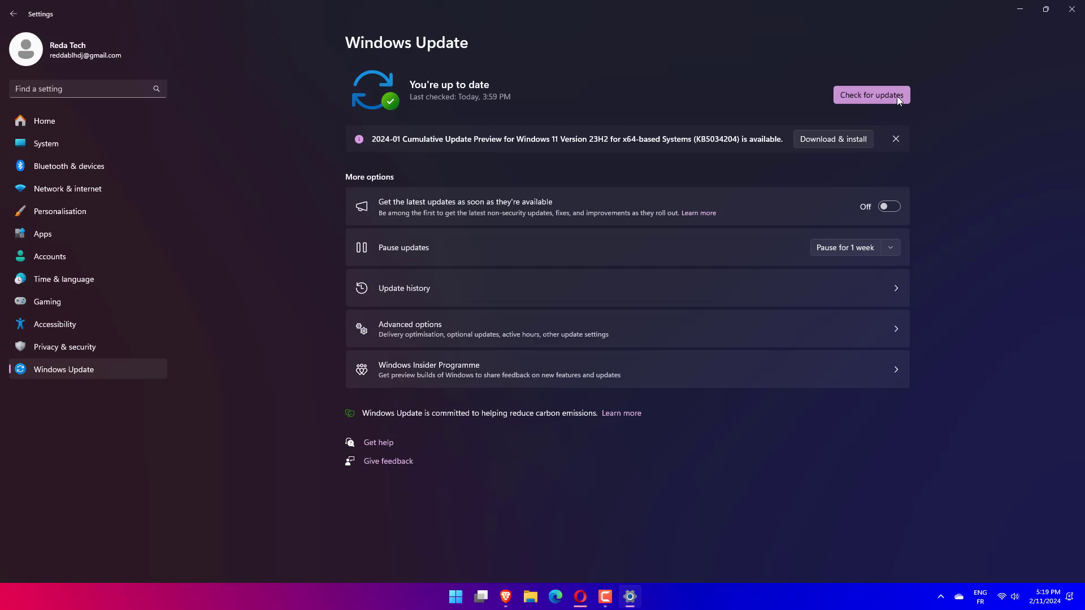
left_click(1072, 9)
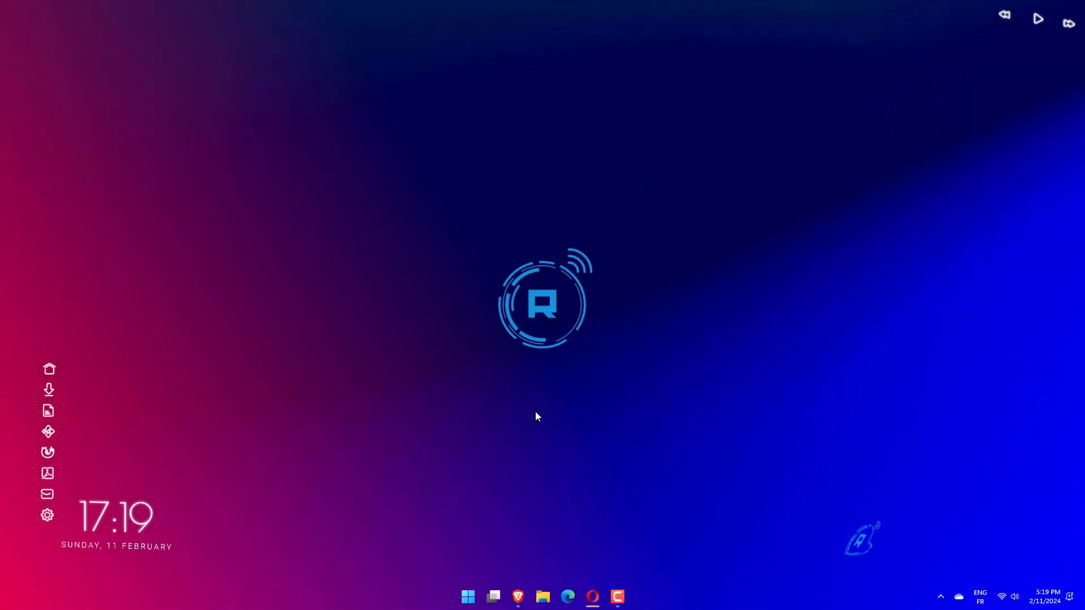
key("super+r")
type("timedate.cpl")
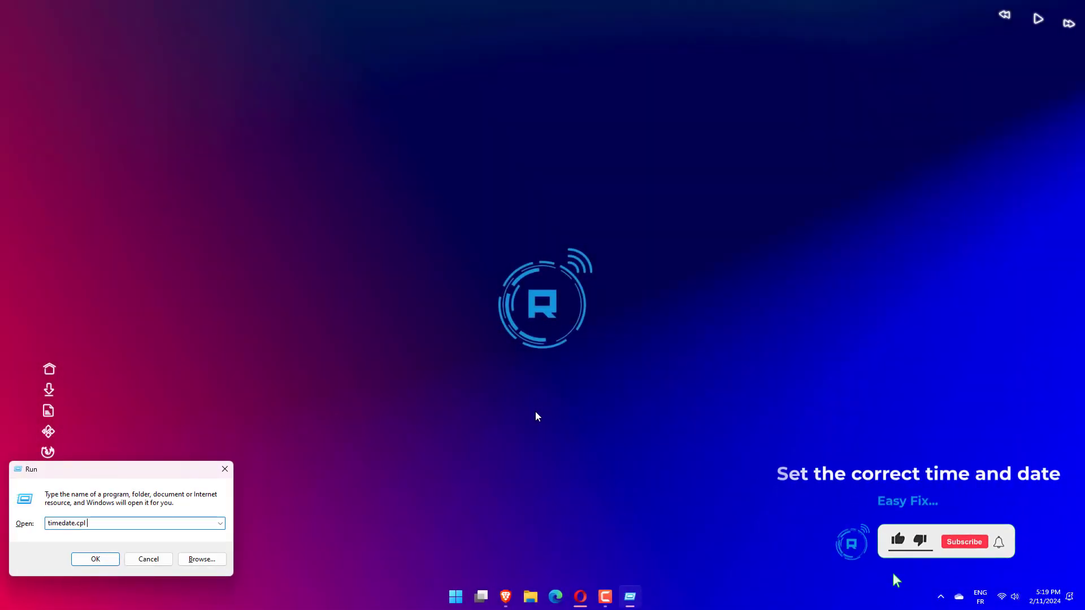
key("Return")
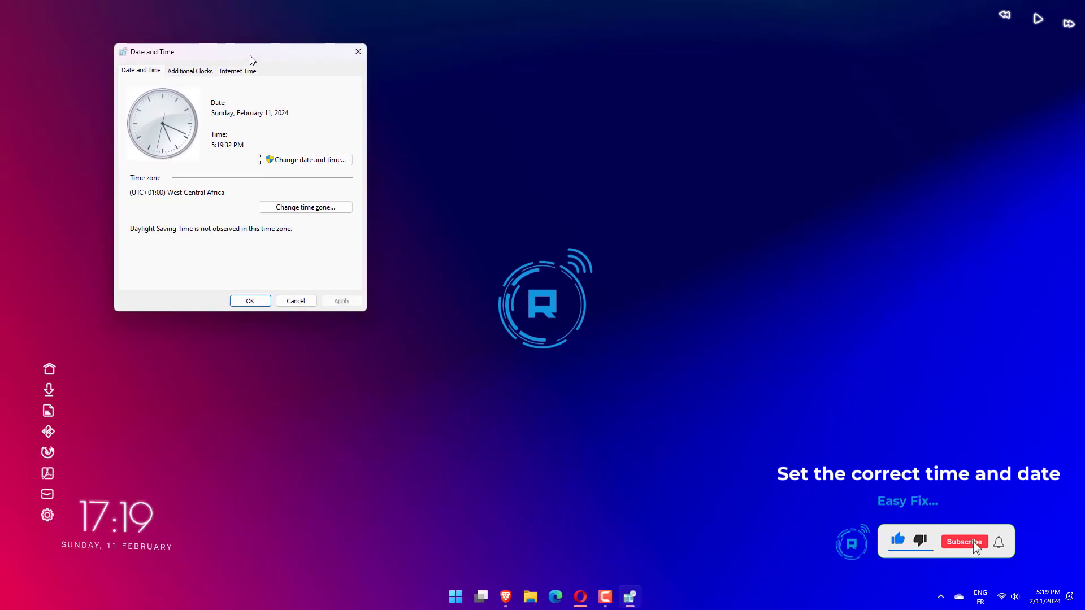
left_click(257, 75)
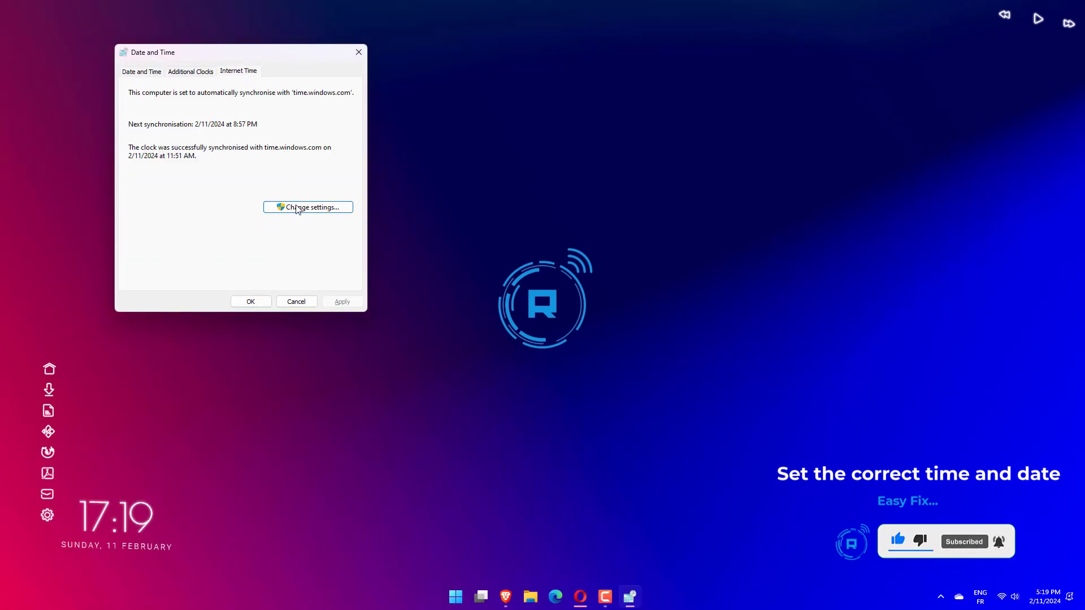
left_click(301, 210)
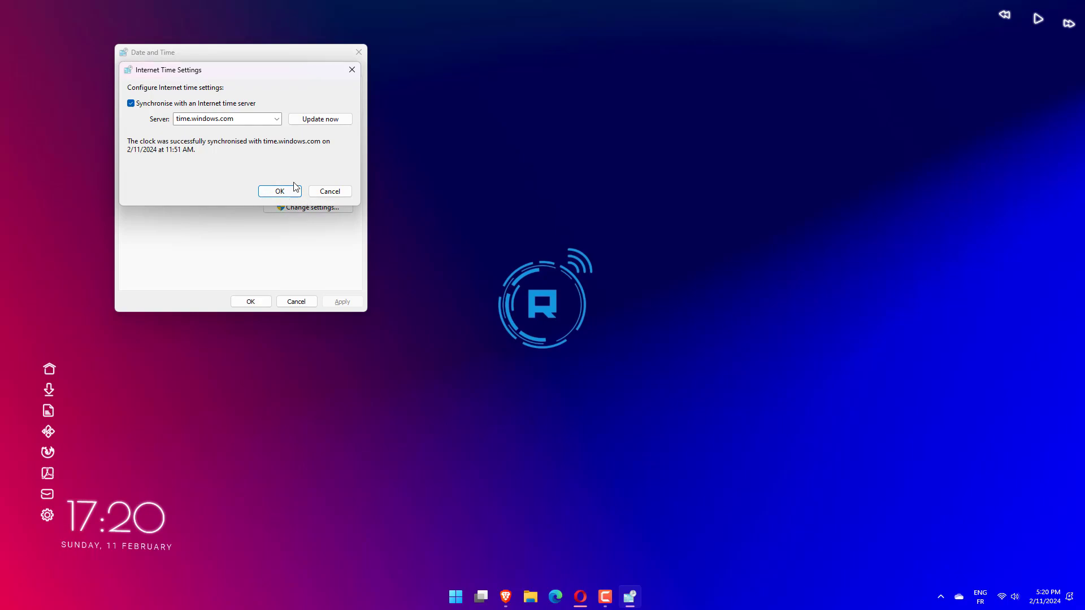
left_click(332, 192)
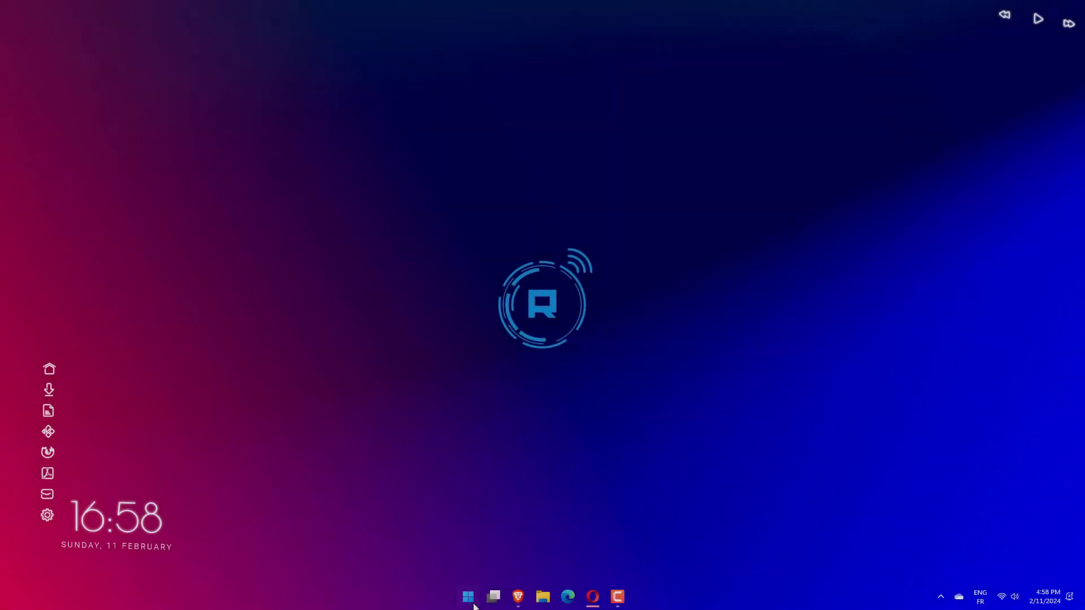
Paste the Get-AppXPackage Store re-register command into an admin Terminal, then close it.
key("super+x")
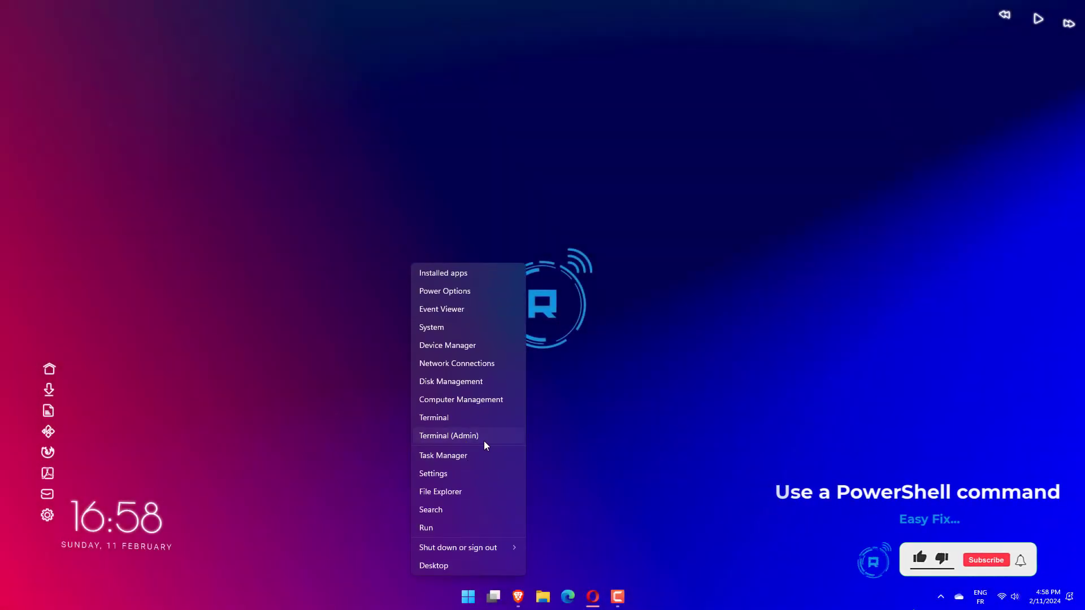
left_click(483, 440)
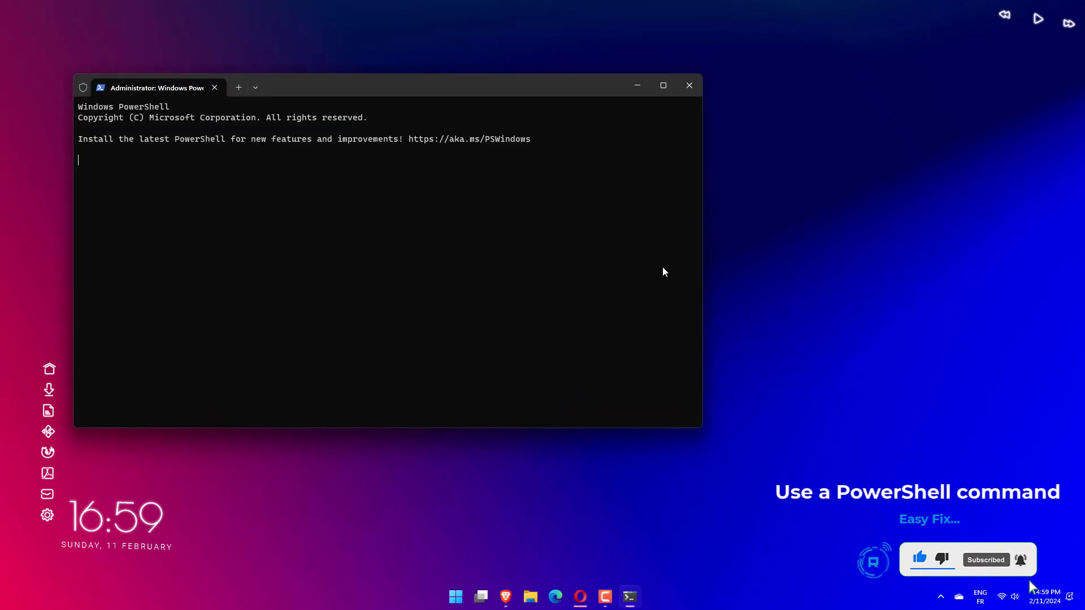
right_click(473, 302)
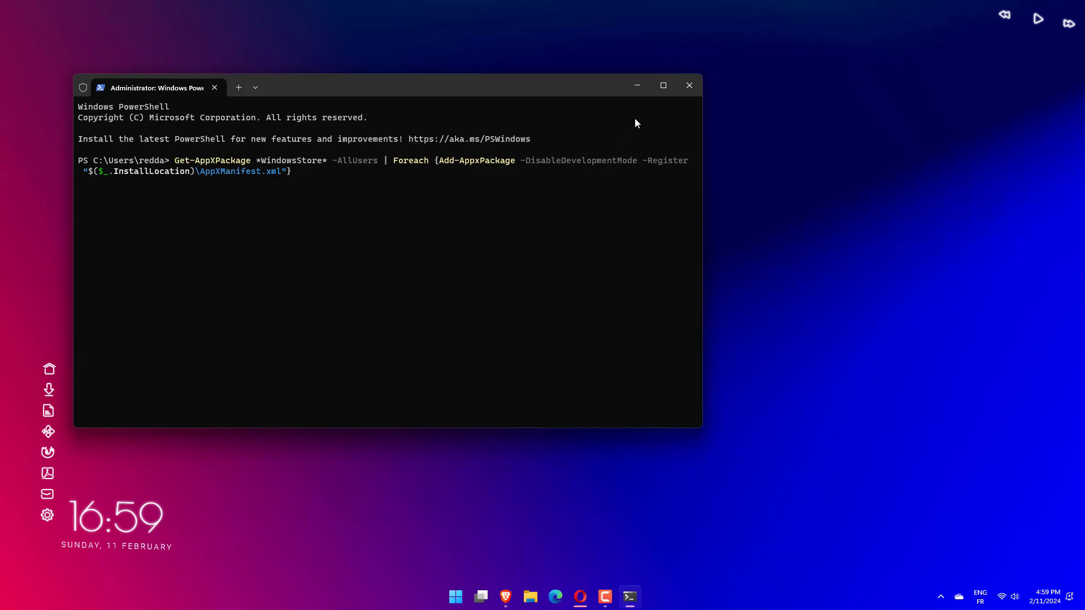
left_click(689, 86)
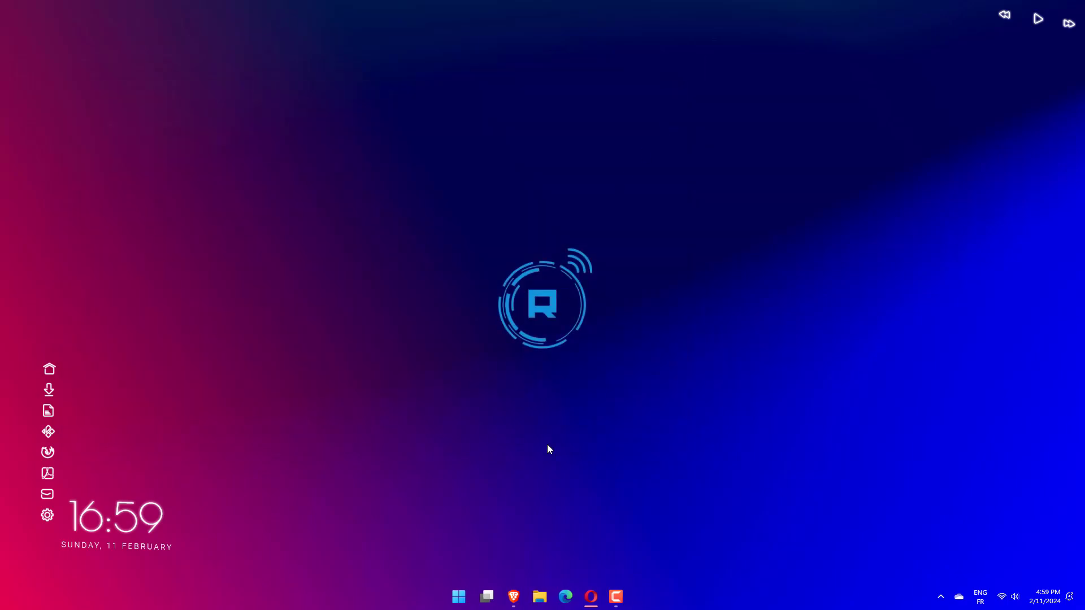
Restart the computer from the Start menu power options.
left_click(468, 597)
left_click(684, 556)
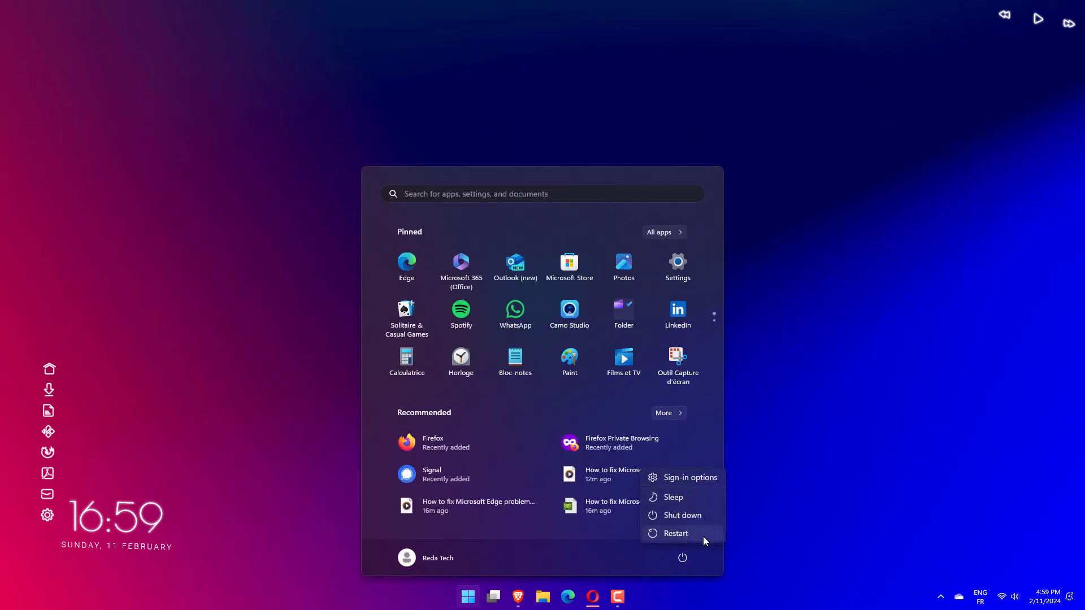
left_click(697, 537)
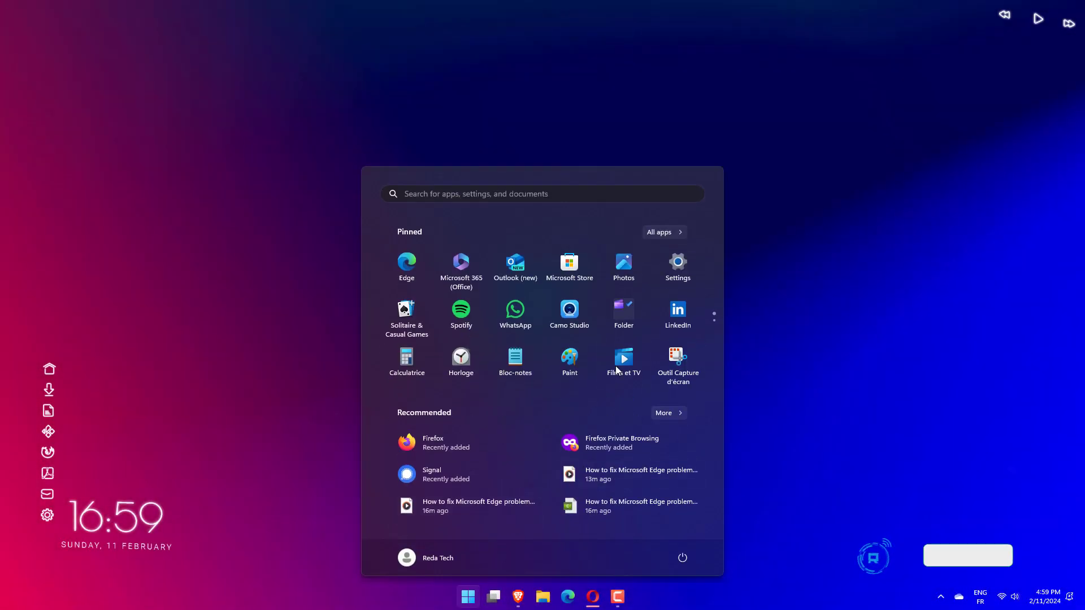
Go from Settings > Apps > Installed apps to the System Components page.
left_click(673, 272)
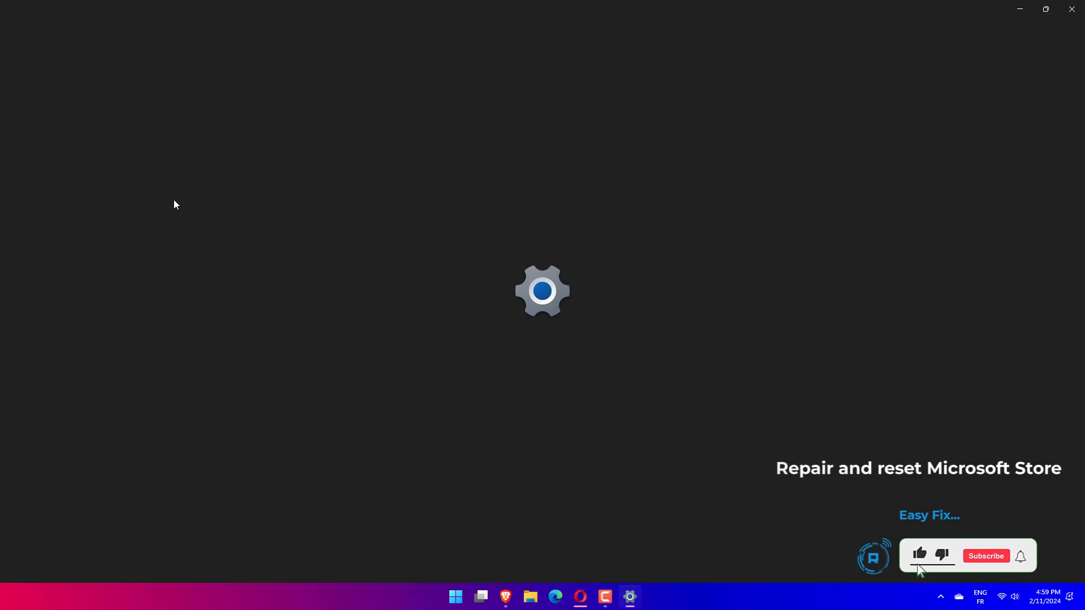
left_click(91, 236)
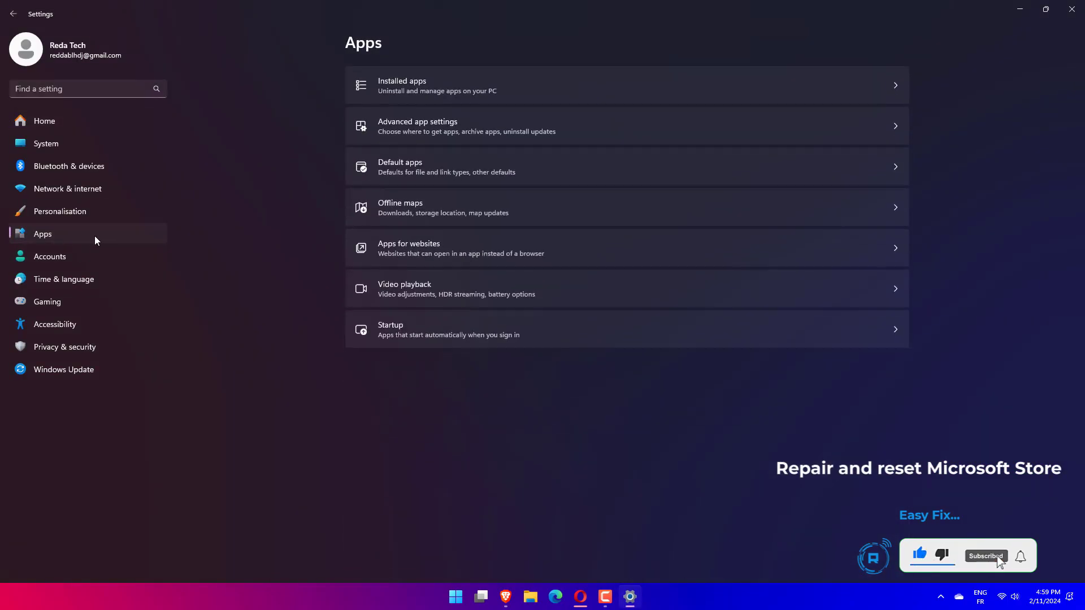
left_click(576, 77)
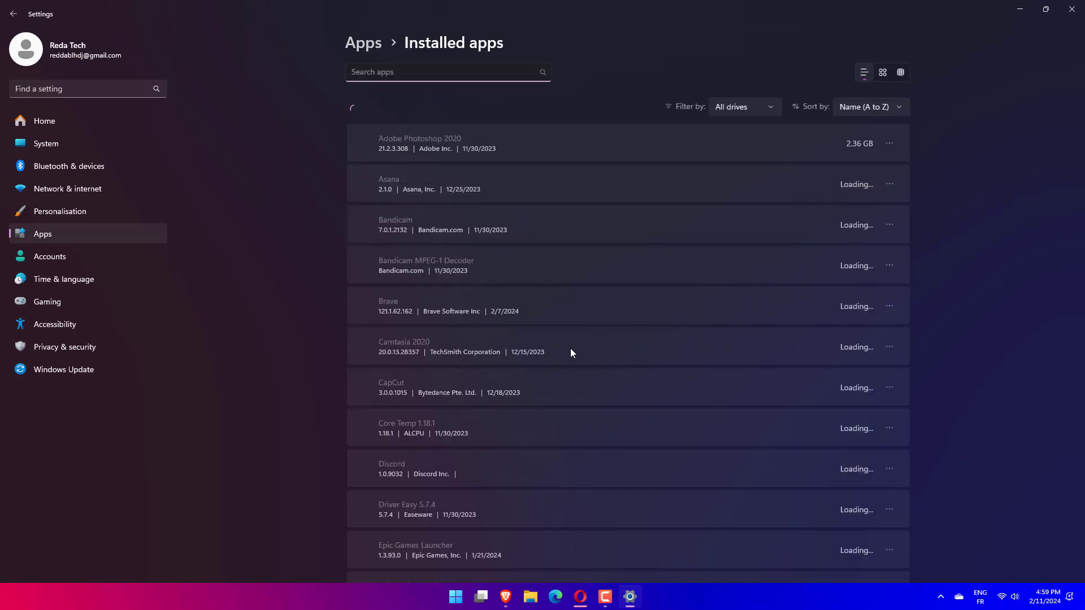
type("mic")
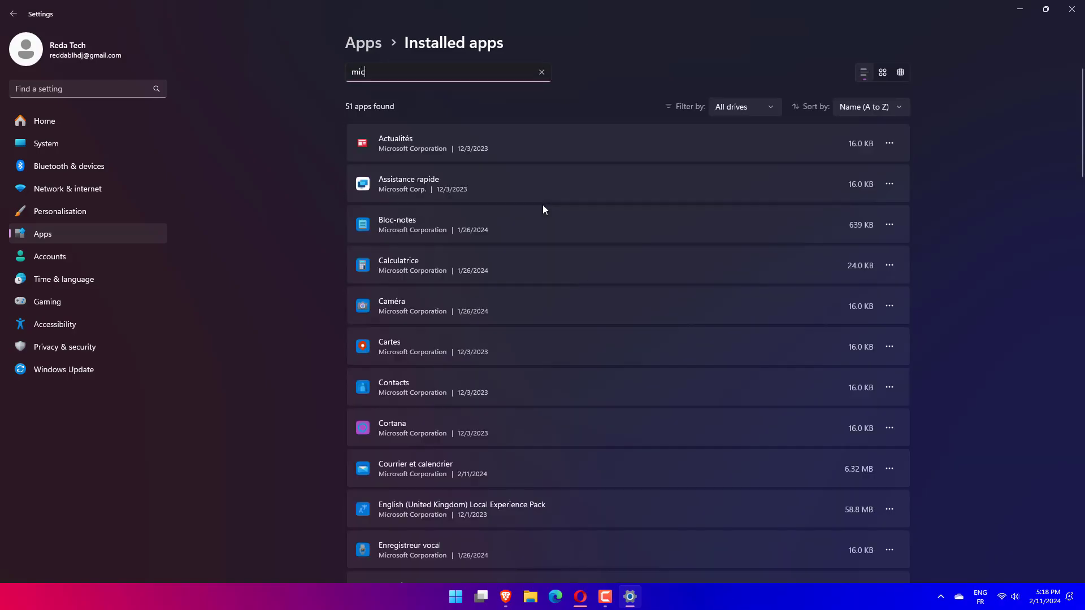
type("Microsoft s")
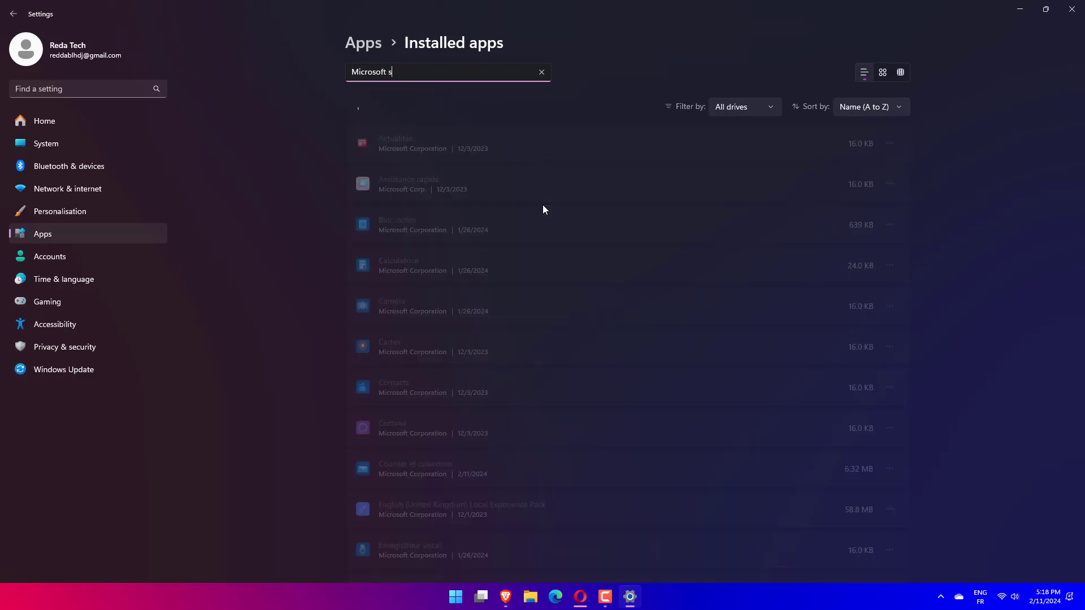
type("to")
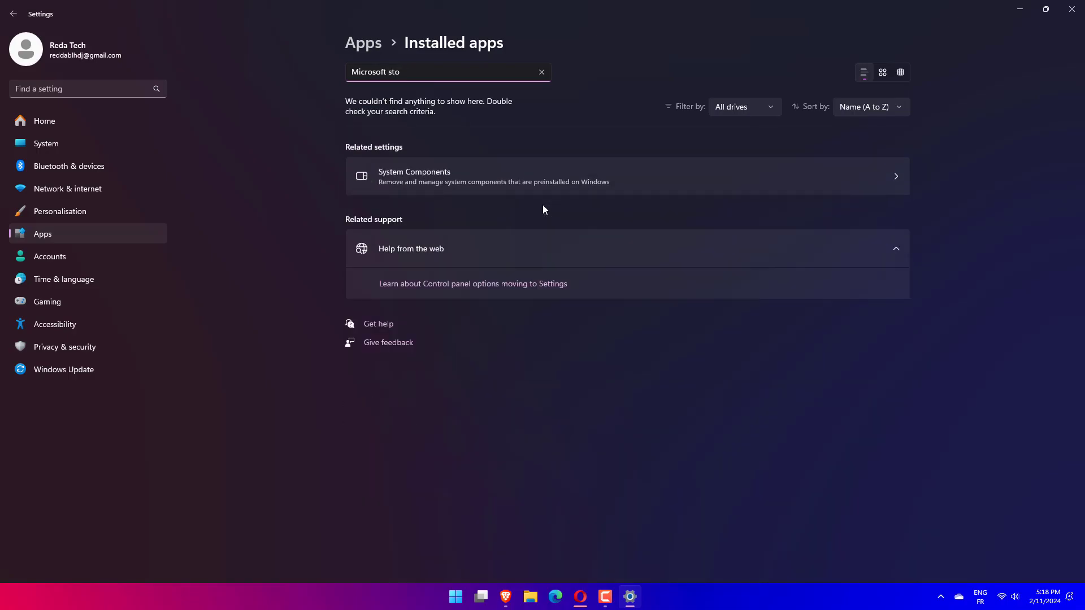
left_click(663, 174)
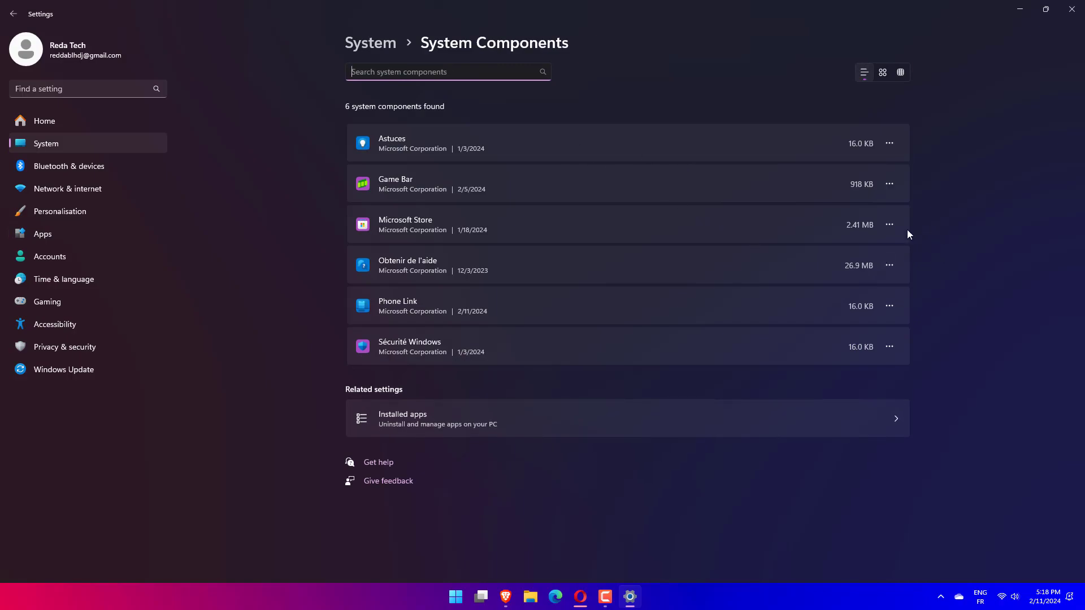
Repair Microsoft Store from its Advanced options page without deleting its data.
left_click(892, 227)
left_click(844, 251)
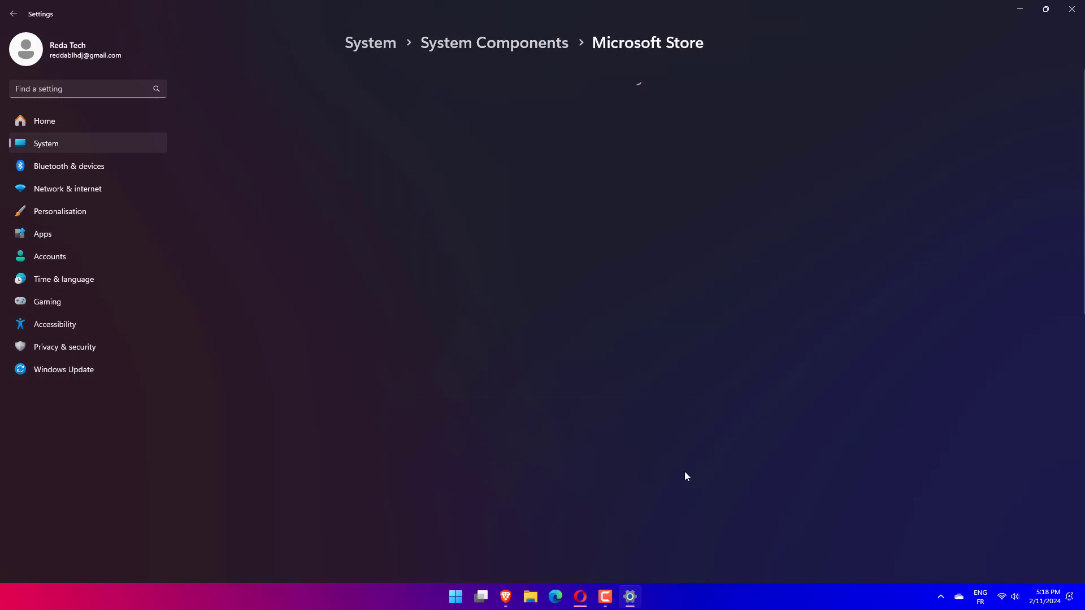
scroll(660, 489, "down", 5)
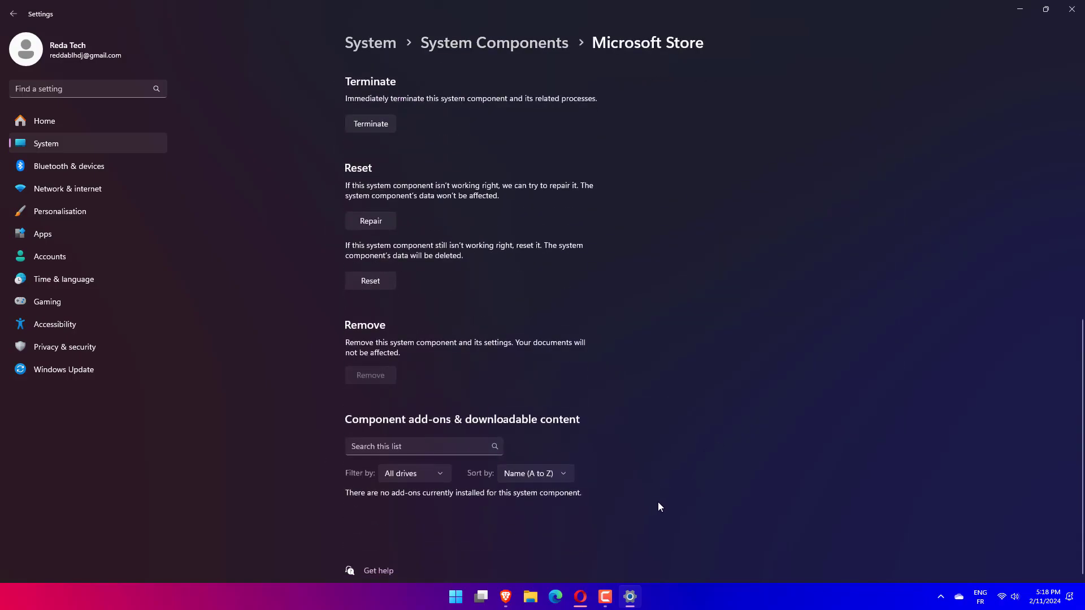
left_click(389, 226)
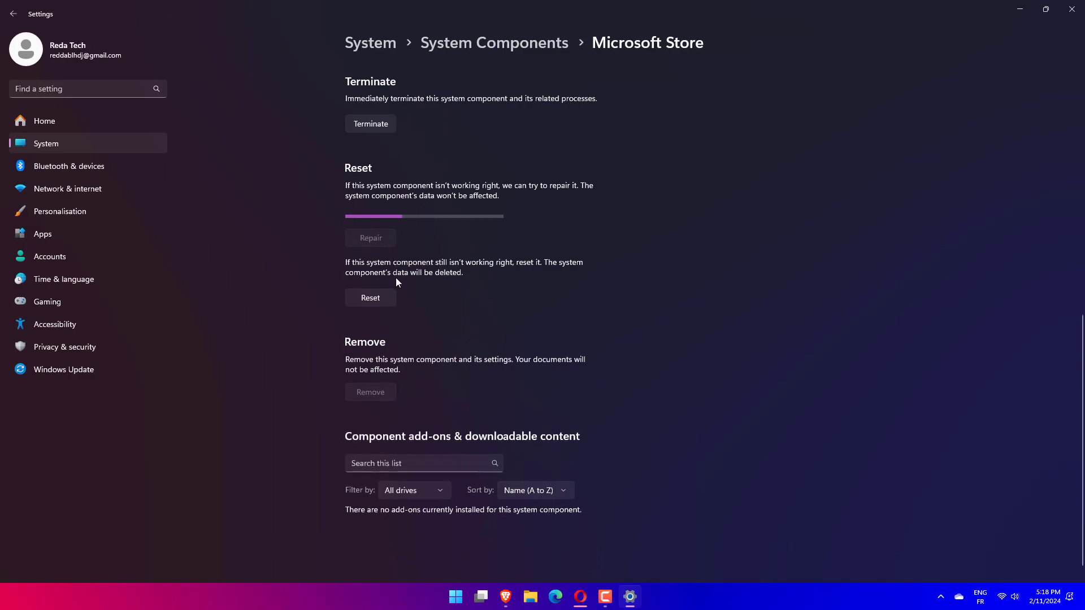